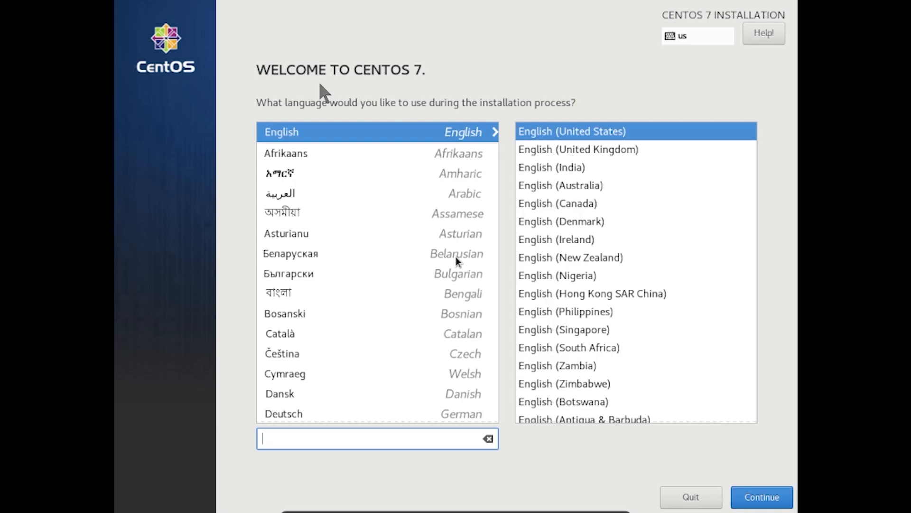
# - Let the virtual machine capture mouse and keyboard input on the installer's welcome screen
pyautogui.click(760, 498)
pyautogui.click(432, 337)
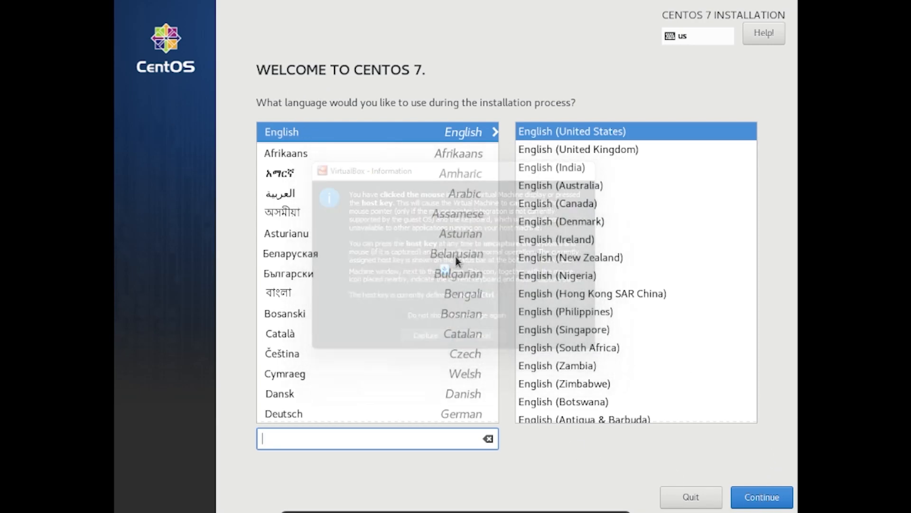
# - Continue in English (United States), deselect the 20 GiB disk, and go to Date & Time
pyautogui.click(784, 498)
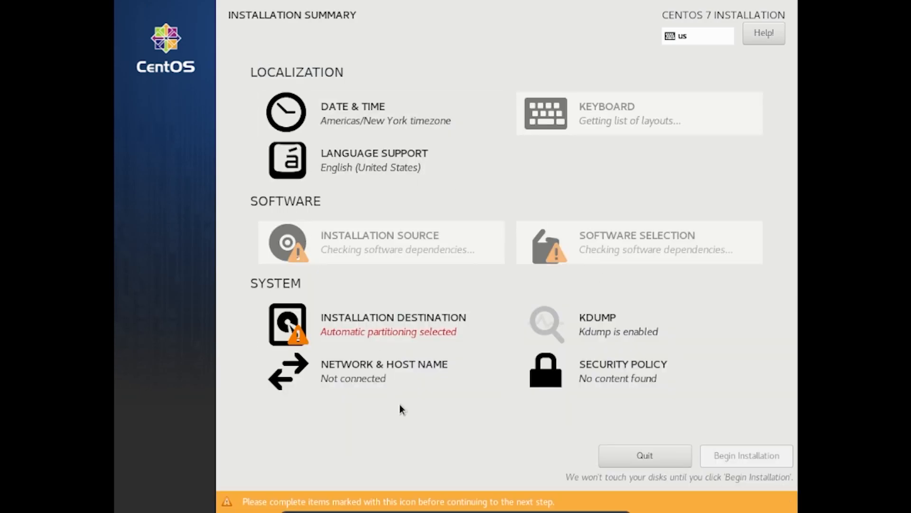
pyautogui.click(390, 333)
pyautogui.click(185, 147)
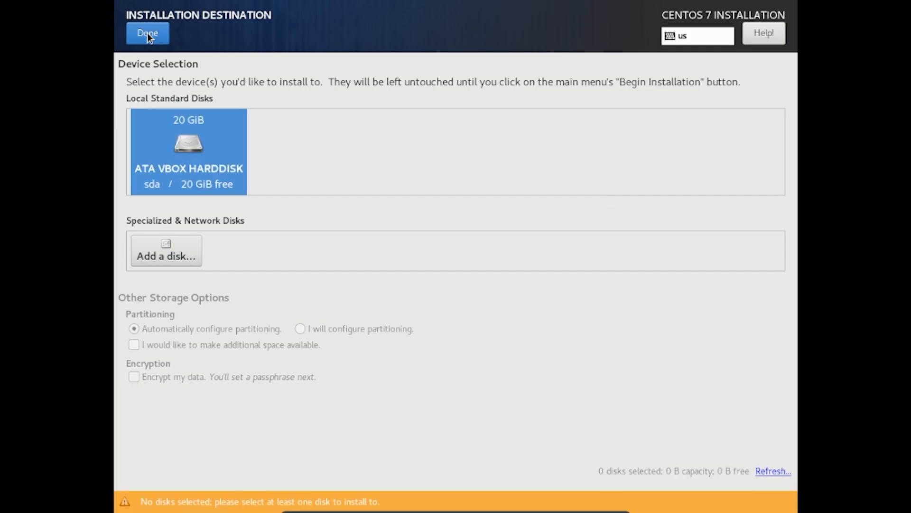
pyautogui.click(147, 34)
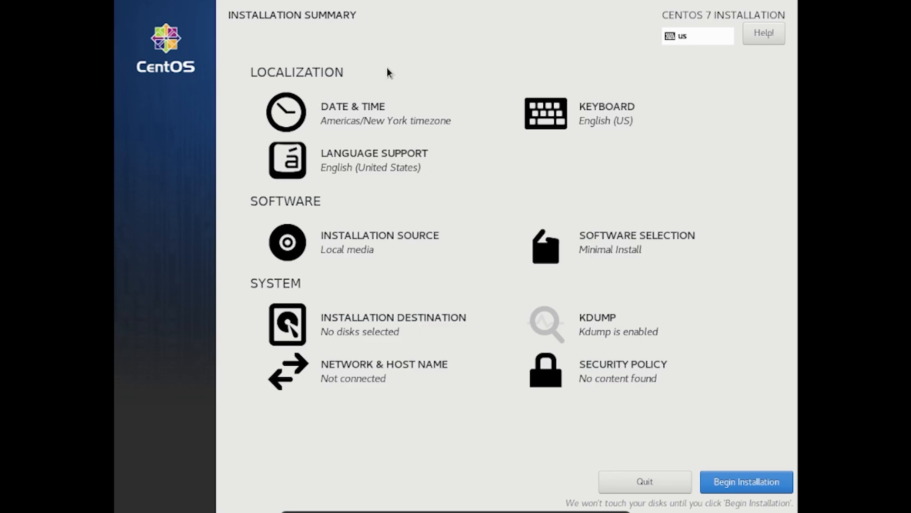
pyautogui.click(402, 124)
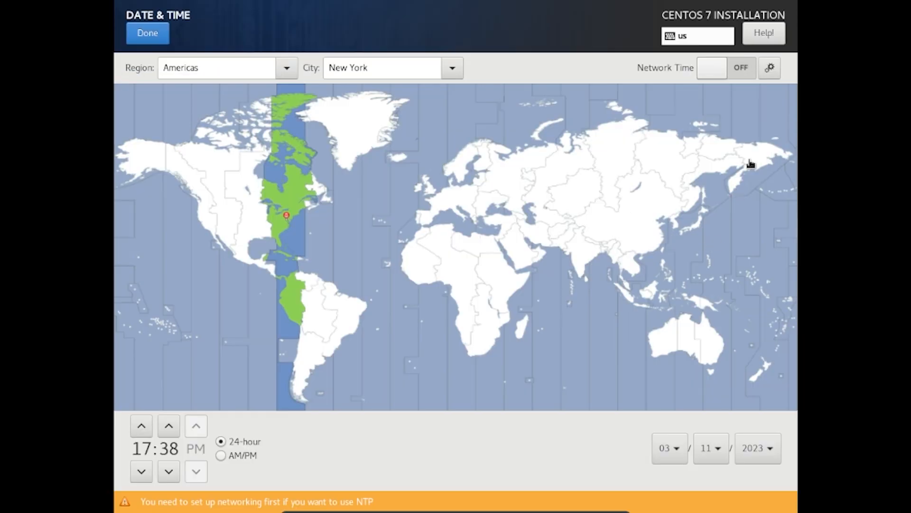
# - Pick Bangladesh on the map to set the time zone to Asia/Dhaka
pyautogui.click(606, 256)
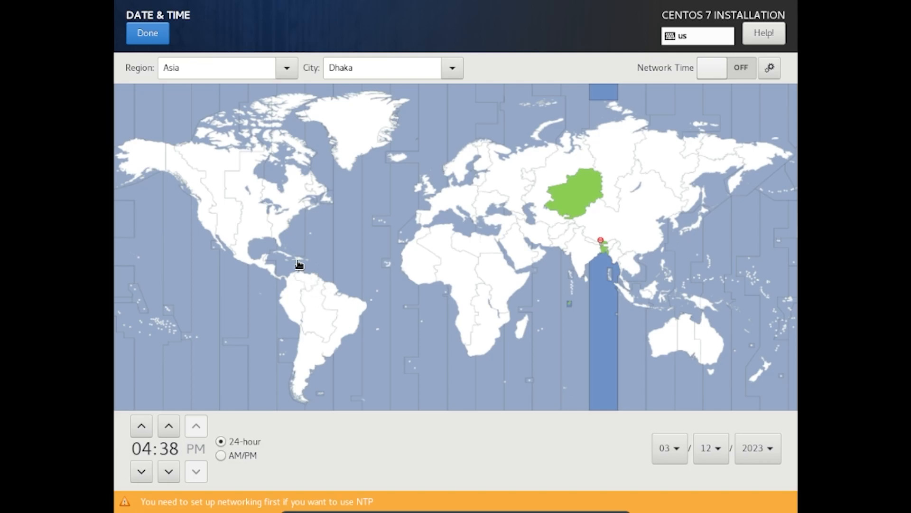
pyautogui.click(144, 40)
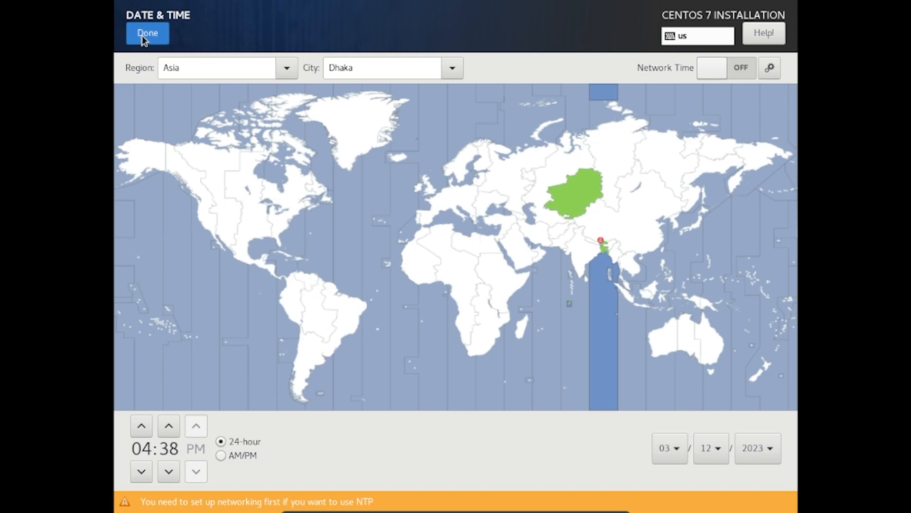
# - Select the 20 GiB ATA VBOX HARDDISK as the destination with automatic partitioning
pyautogui.click(365, 337)
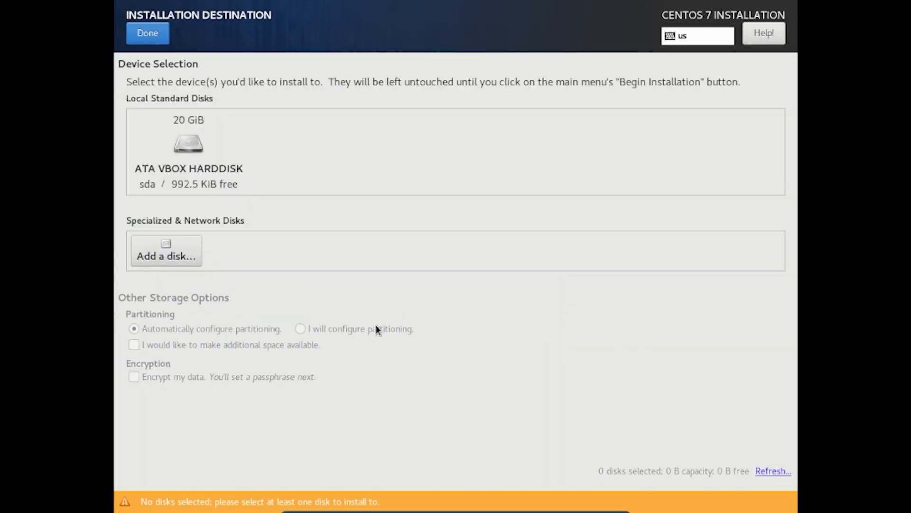
pyautogui.click(189, 148)
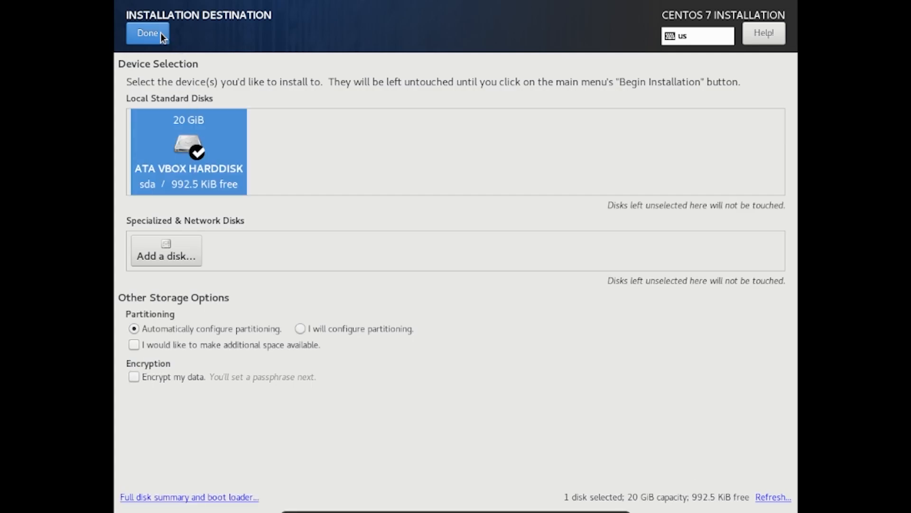
pyautogui.click(158, 33)
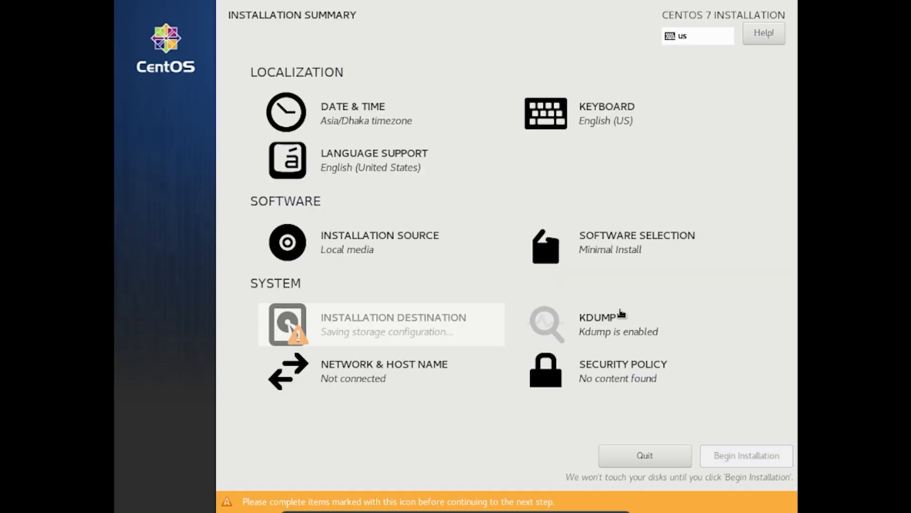
pyautogui.click(636, 250)
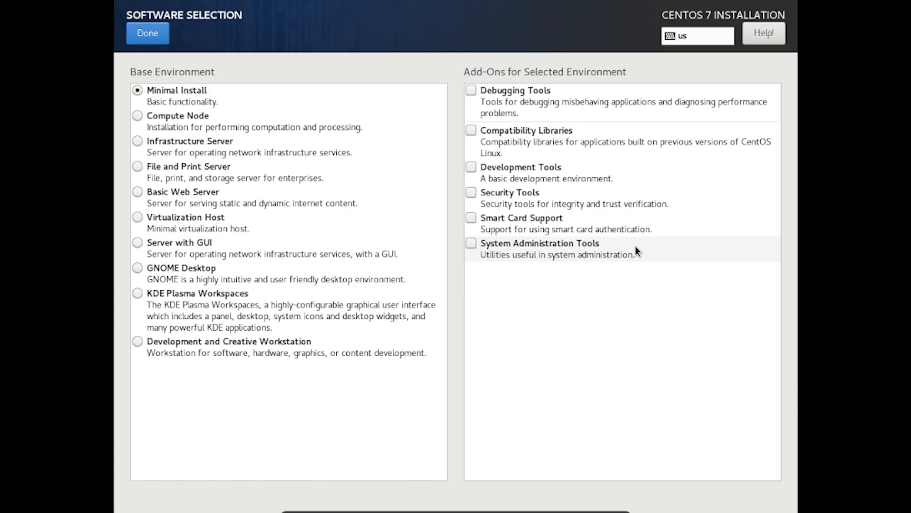
# - Choose GNOME Desktop plus GNOME Apps, Internet, Office, Development, Security, Sysadmin, Compatibility and Smart Card add-ons
pyautogui.click(138, 269)
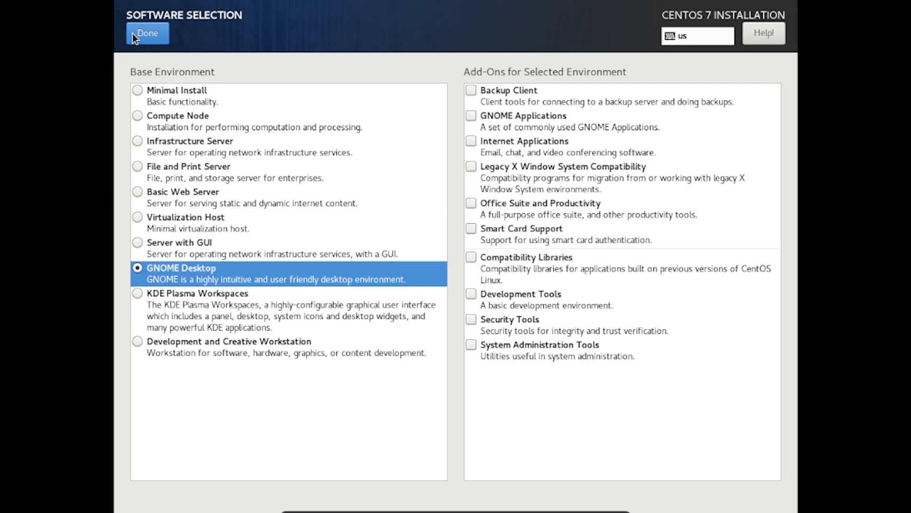
pyautogui.click(469, 115)
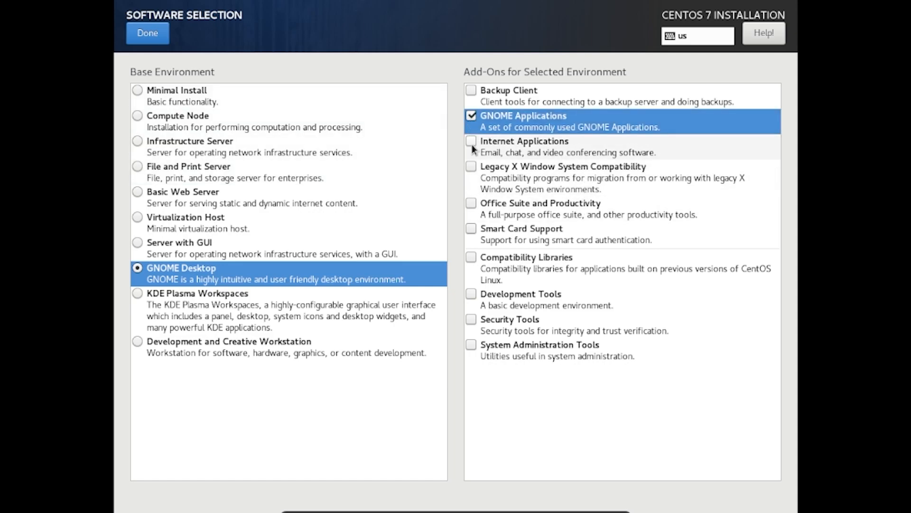
pyautogui.click(471, 145)
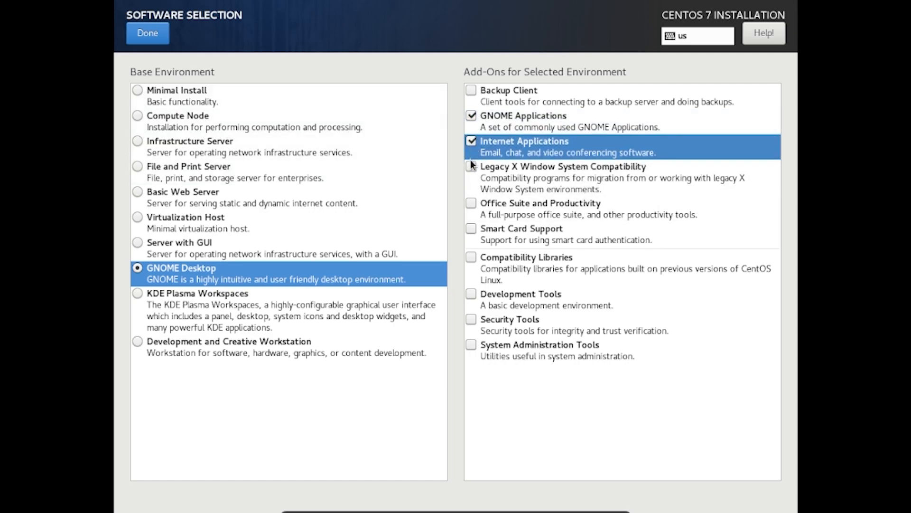
pyautogui.click(470, 203)
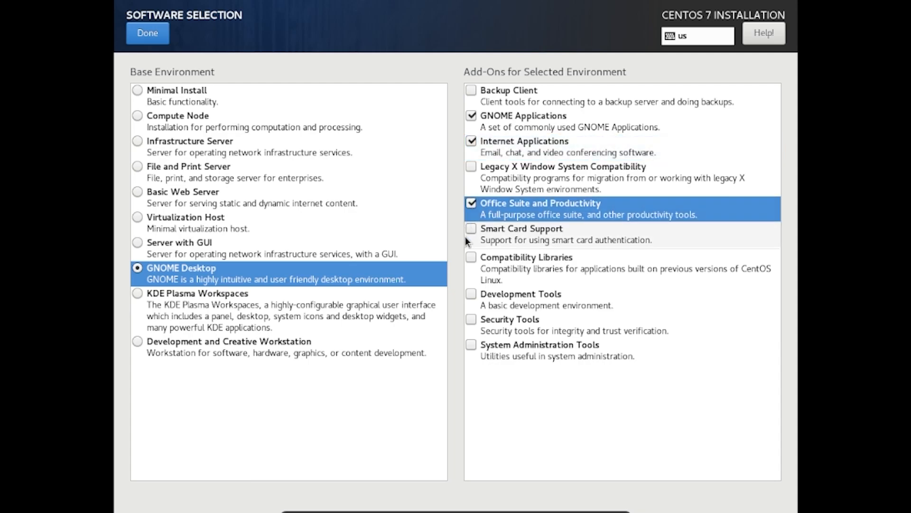
pyautogui.click(470, 293)
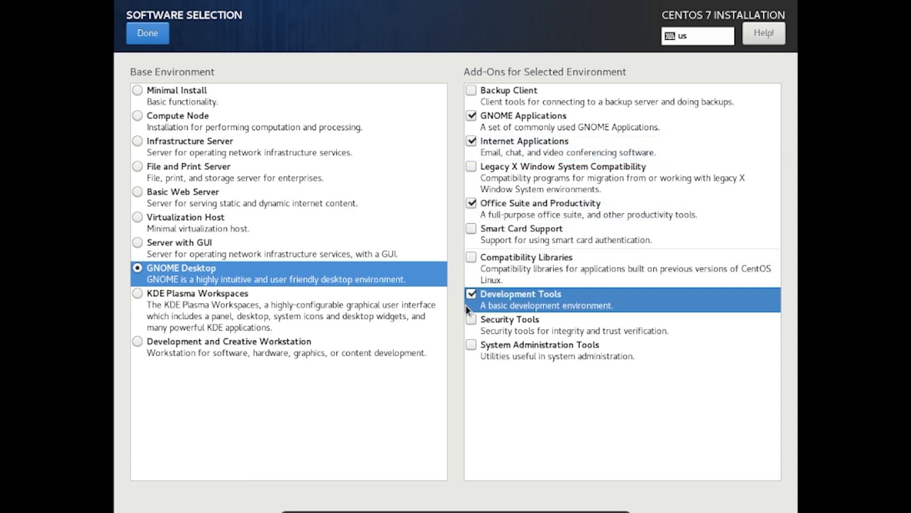
pyautogui.click(470, 319)
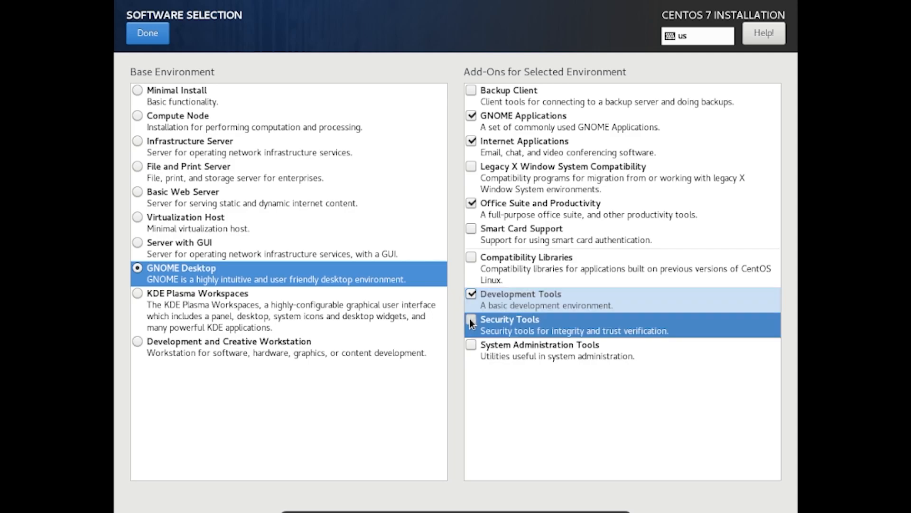
pyautogui.click(471, 345)
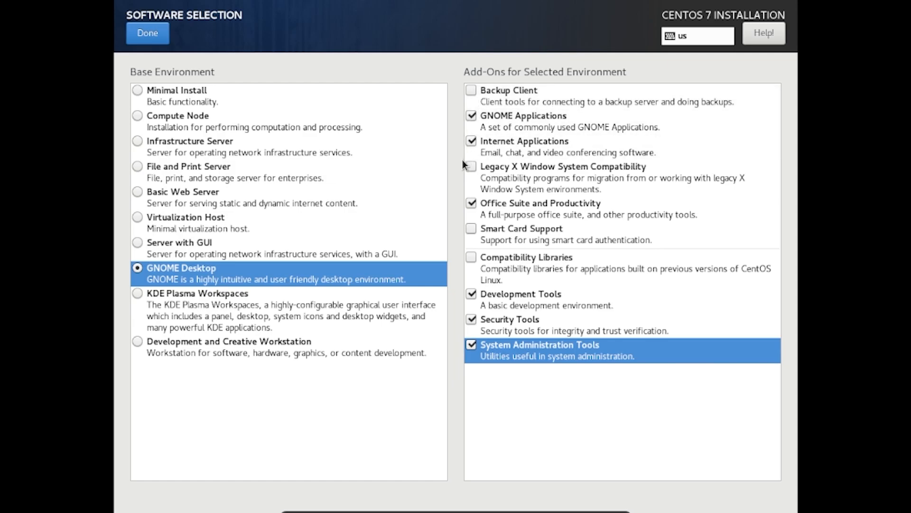
pyautogui.click(470, 256)
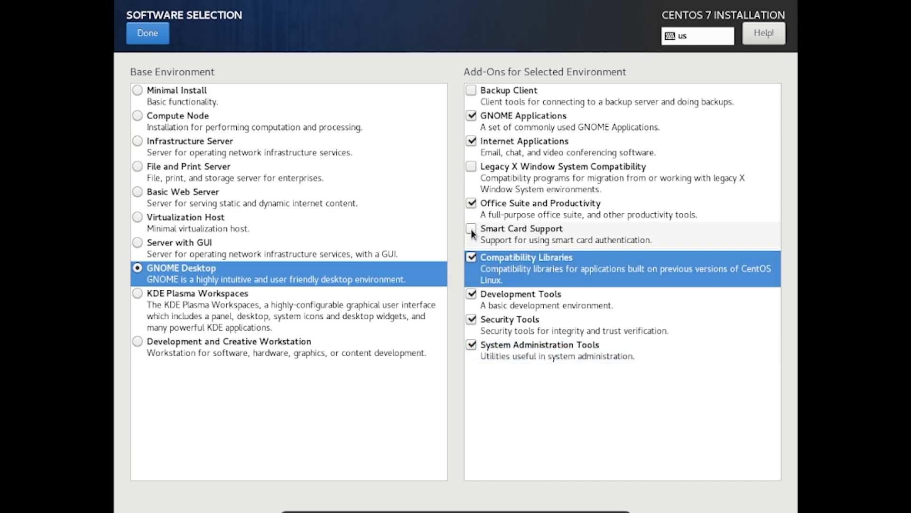
pyautogui.click(471, 229)
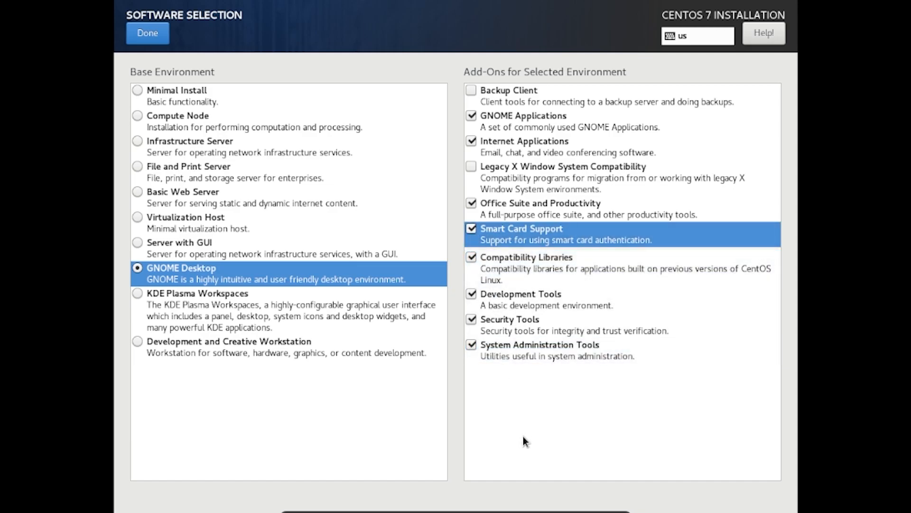
pyautogui.click(142, 29)
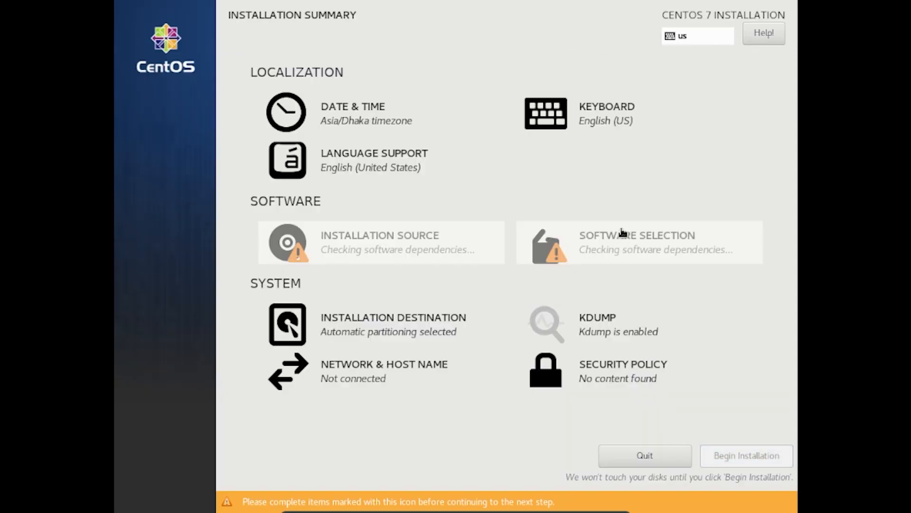
# - Connect the VM's network adapter via Devices > Network and recapture input
pyautogui.moveTo(623, 233)
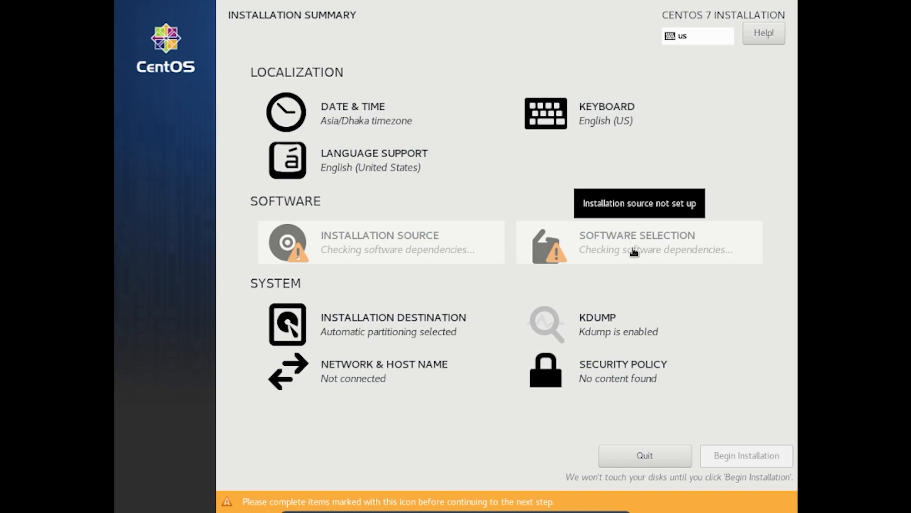
pyautogui.moveTo(603, 252)
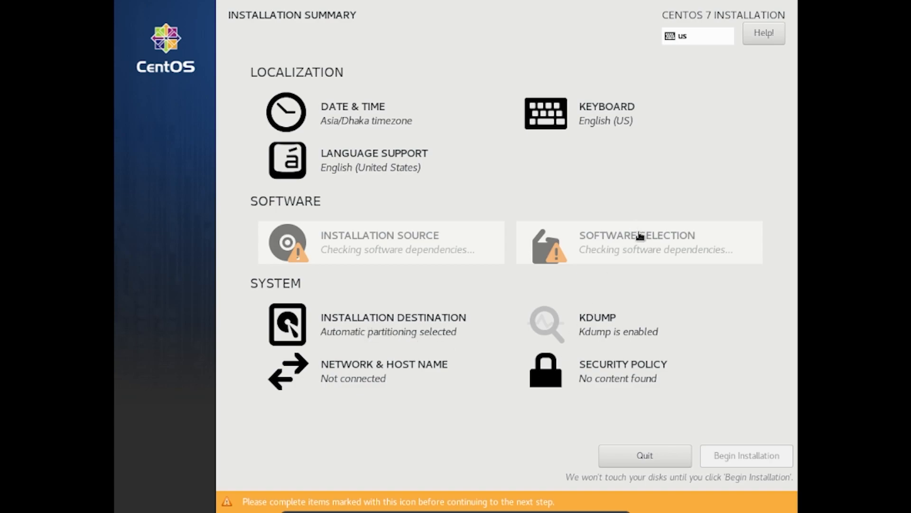
pyautogui.moveTo(640, 254)
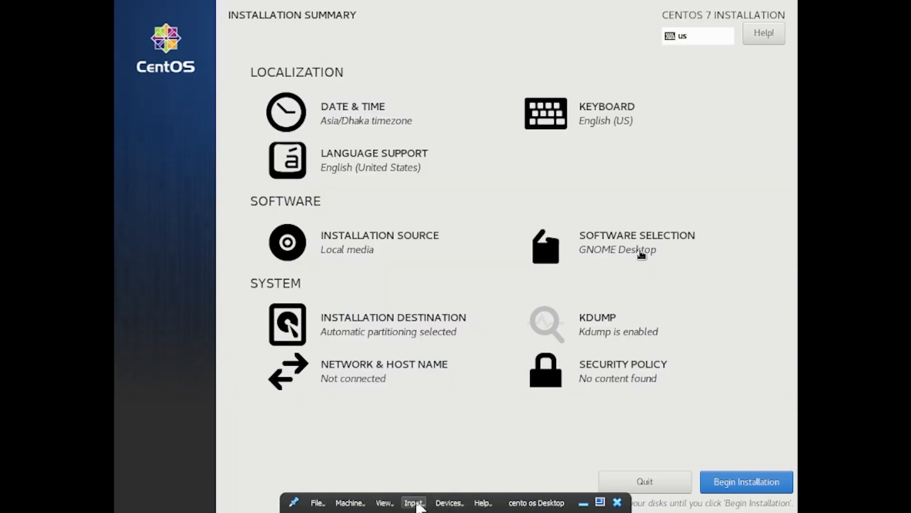
pyautogui.click(442, 504)
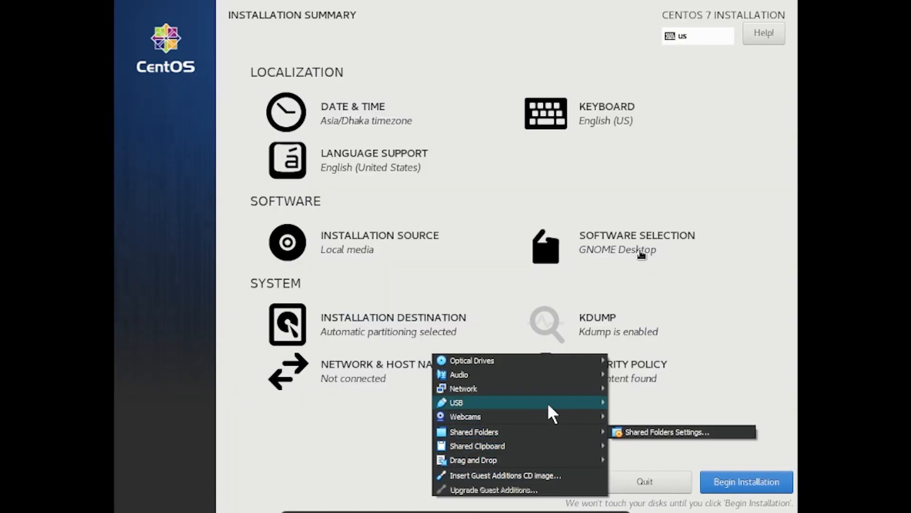
pyautogui.moveTo(551, 390)
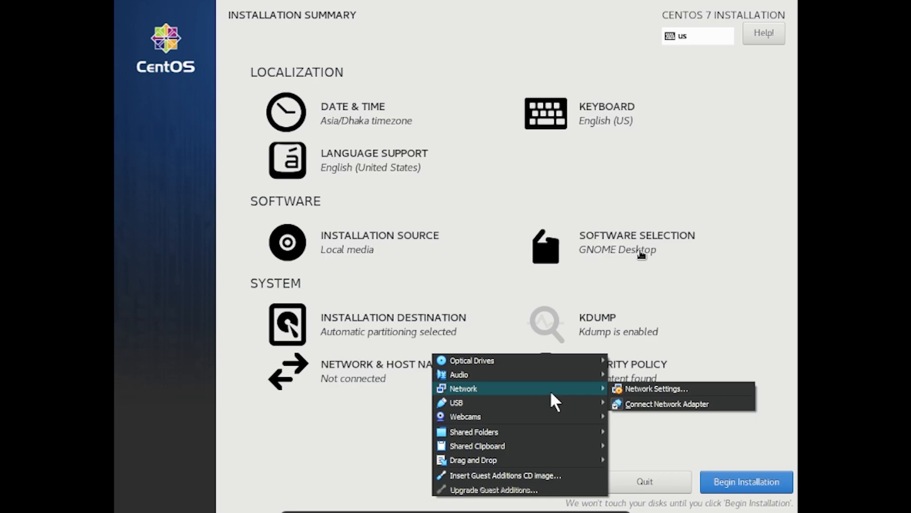
pyautogui.click(623, 406)
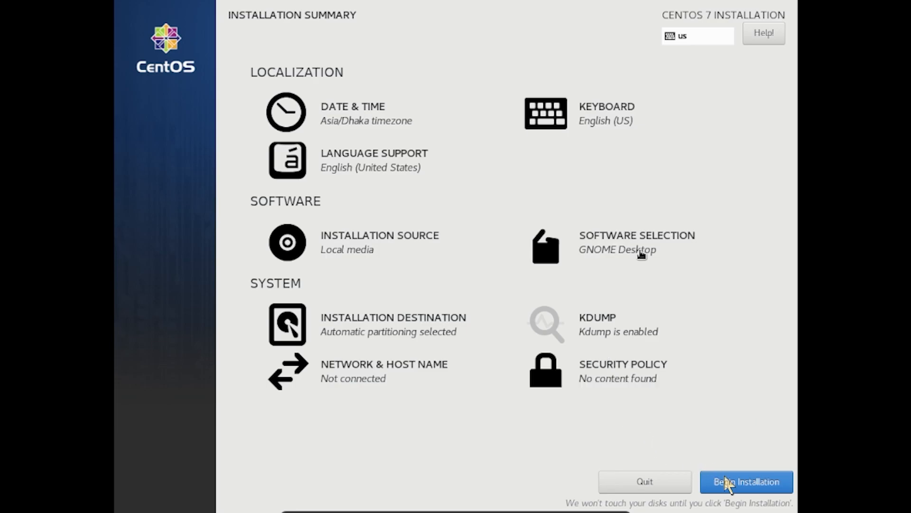
pyautogui.click(729, 479)
pyautogui.click(423, 342)
# - Begin the installation and enter the new user's full name in Create User
pyautogui.click(759, 487)
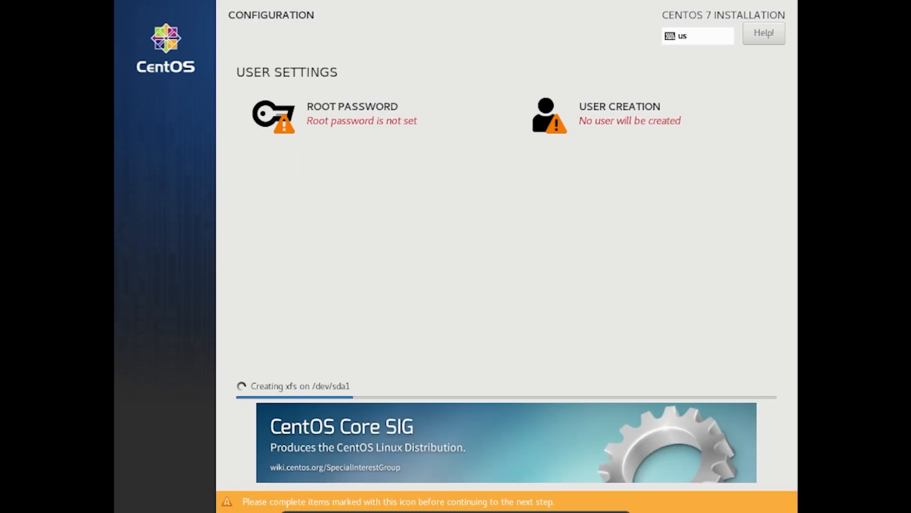
pyautogui.click(644, 133)
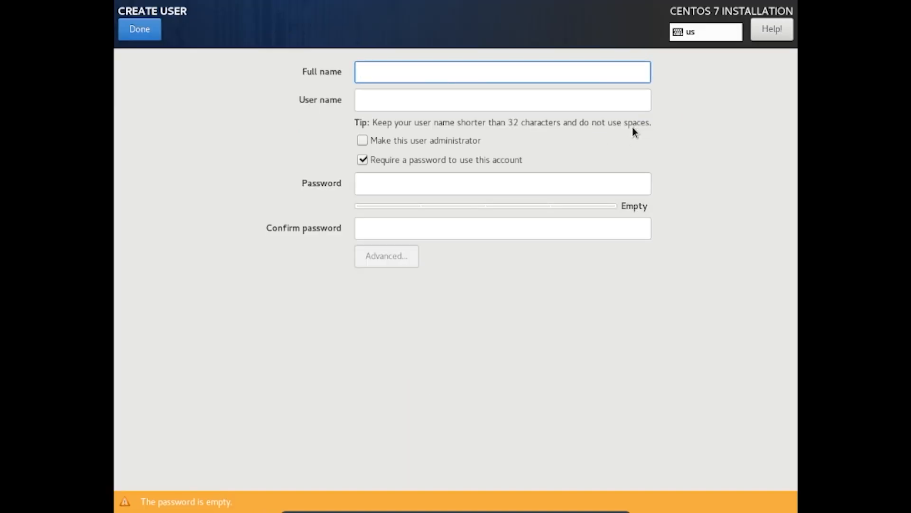
pyautogui.write('m')
pyautogui.press('BackSpace')
pyautogui.write('MAIF')
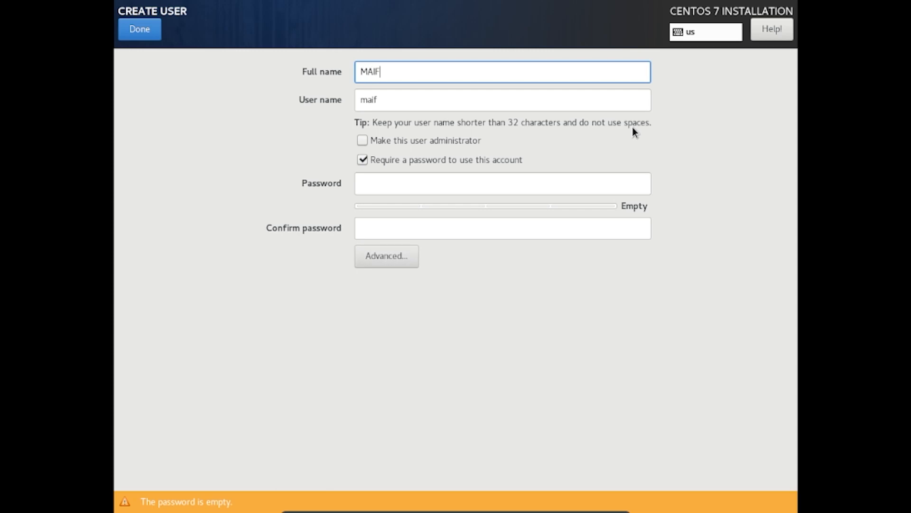
# - Type and confirm the user account password, then submit the user details
pyautogui.click(557, 182)
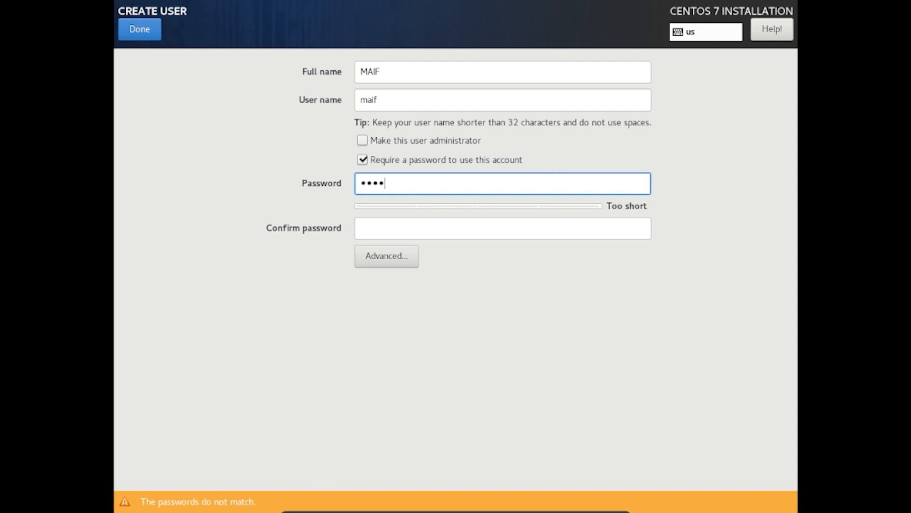
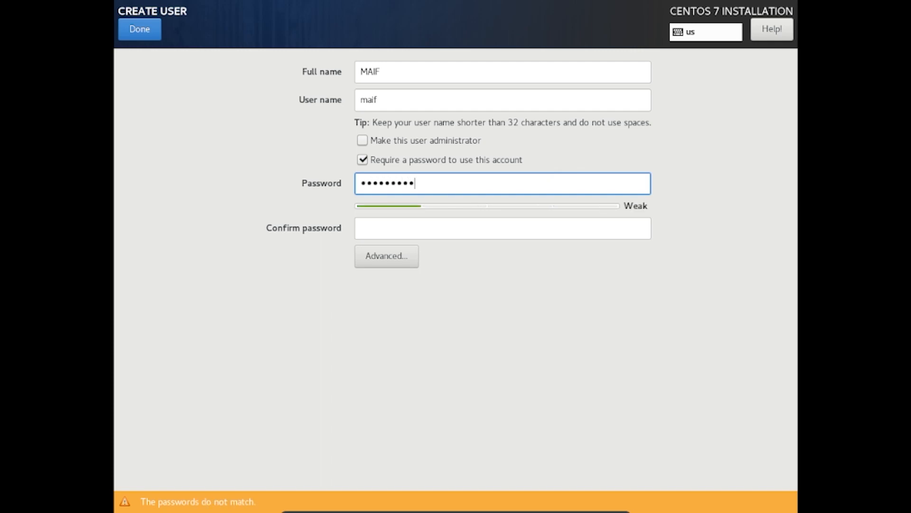
pyautogui.click(532, 230)
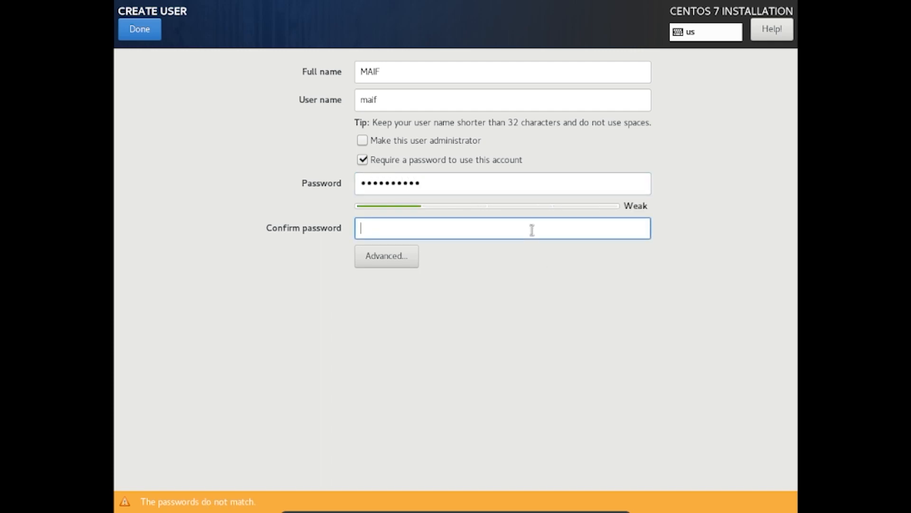
pyautogui.write('**********')
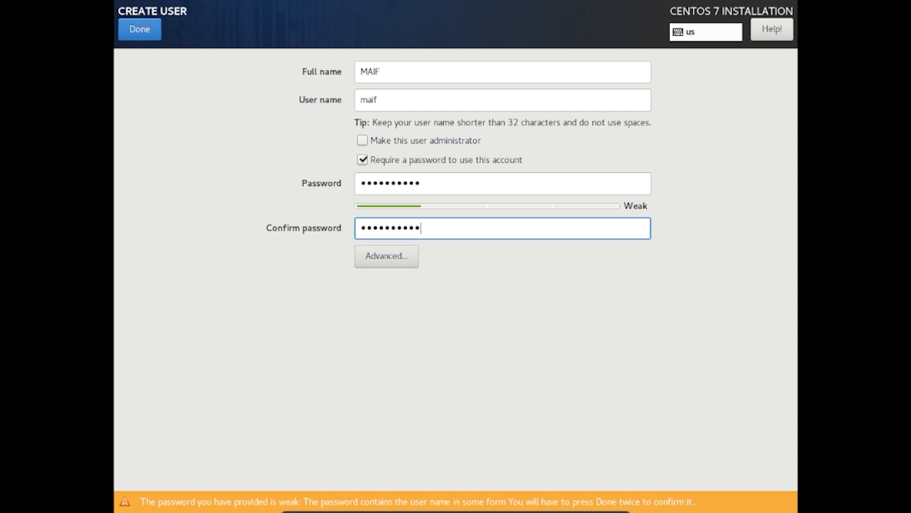
pyautogui.click(142, 30)
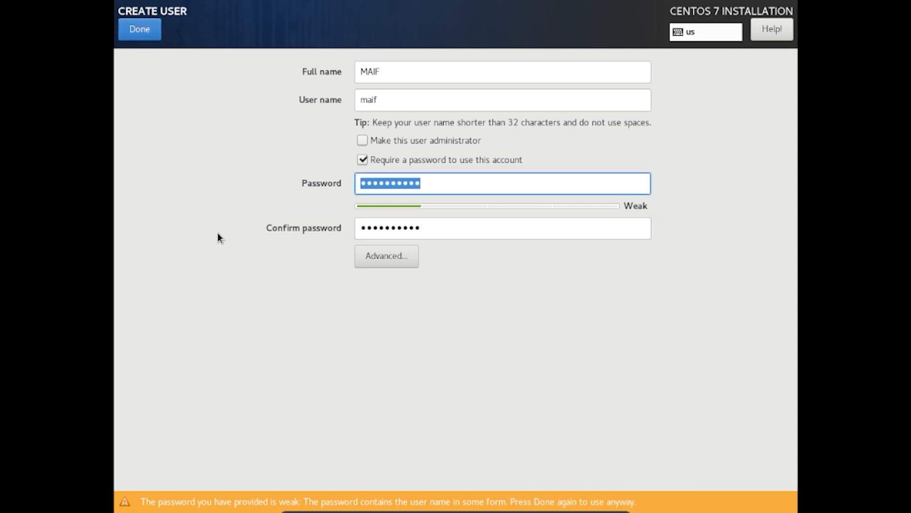
# - Accept the weak user password, then set and confirm the root password
pyautogui.click(145, 35)
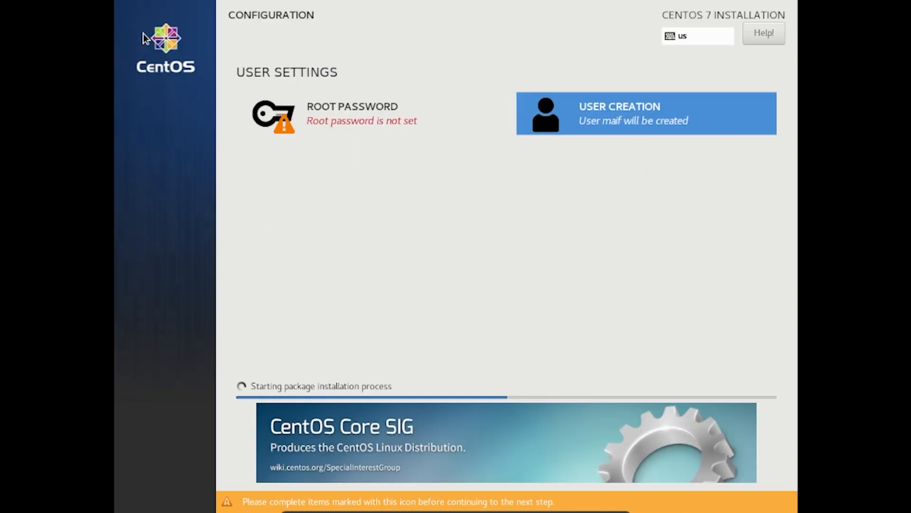
pyautogui.click(409, 124)
pyautogui.write('••••••••••')
pyautogui.click(602, 122)
pyautogui.write('••••••••••')
pyautogui.click(138, 30)
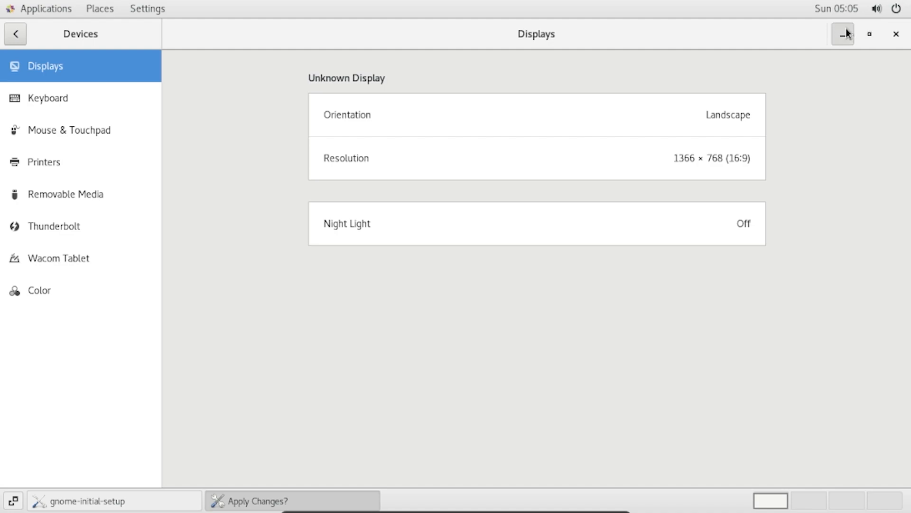
# - Keep English and the English (US) layout, disable Location Services, skip online accounts, finish setup
pyautogui.click(845, 32)
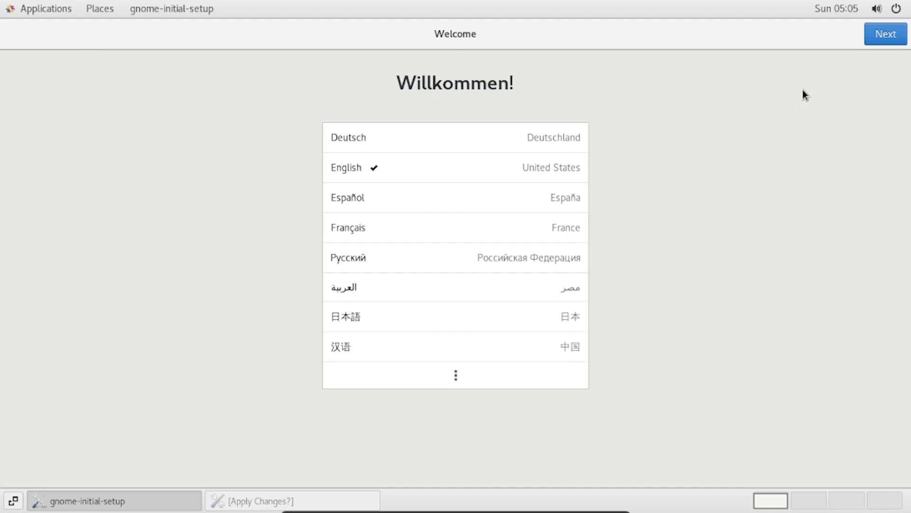
pyautogui.click(874, 39)
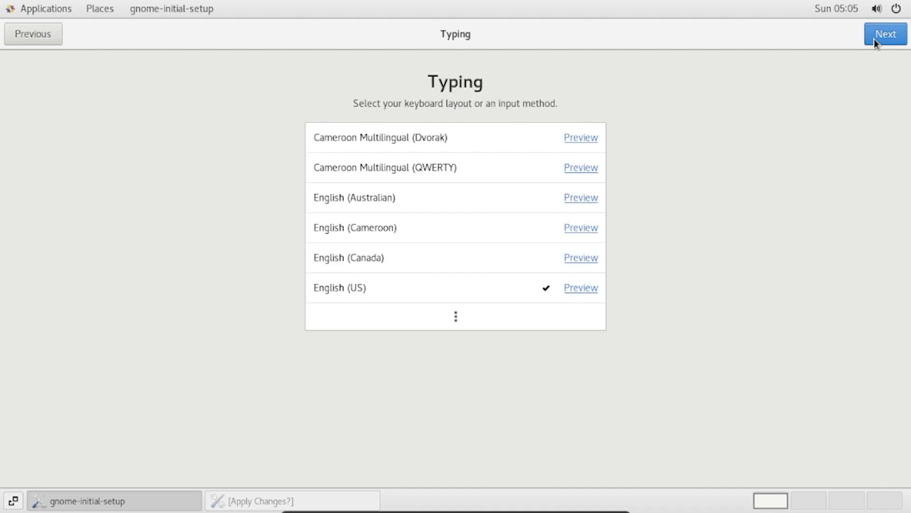
pyautogui.click(874, 39)
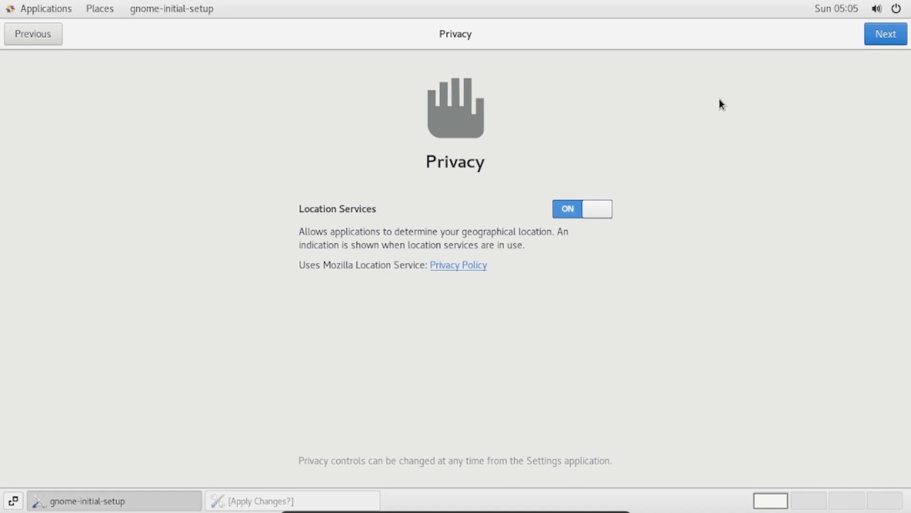
pyautogui.click(575, 207)
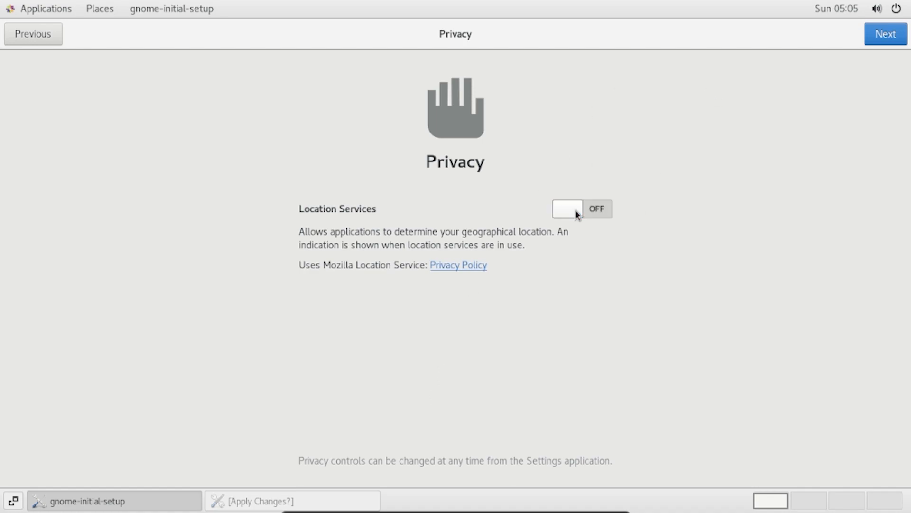
pyautogui.click(888, 30)
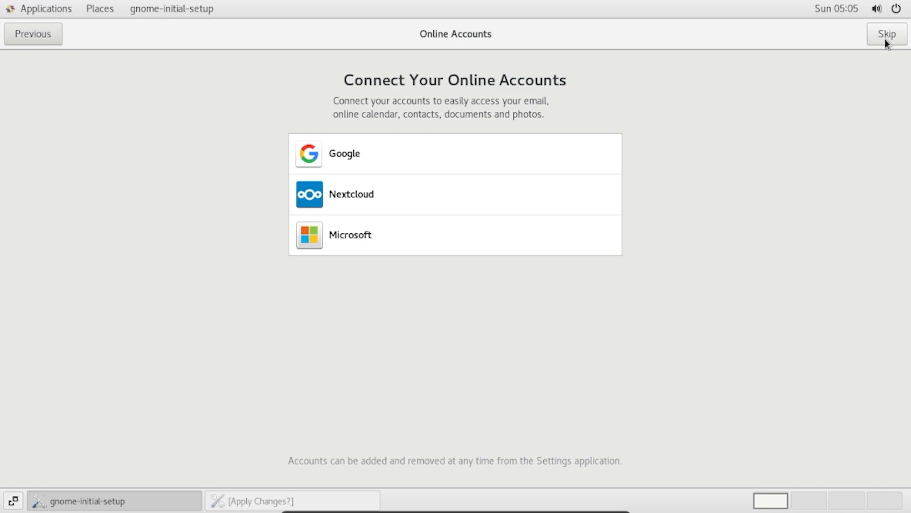
pyautogui.click(885, 41)
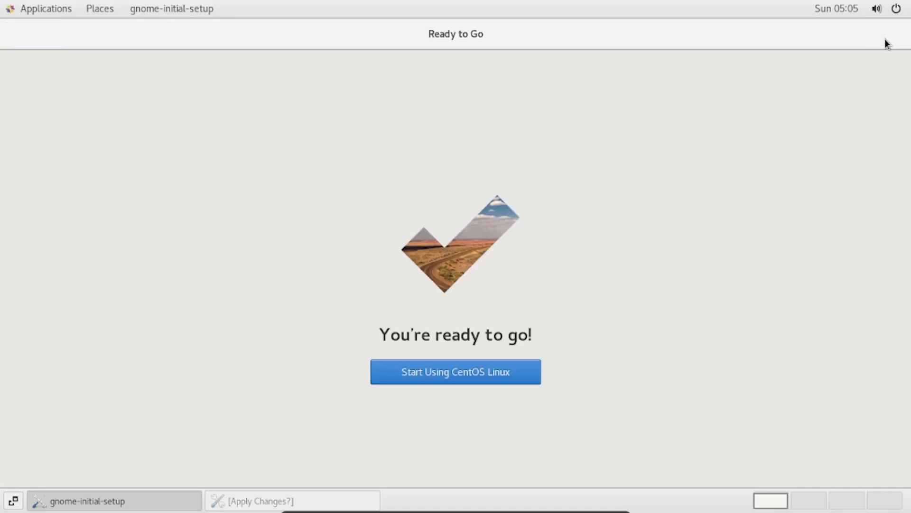
pyautogui.click(388, 371)
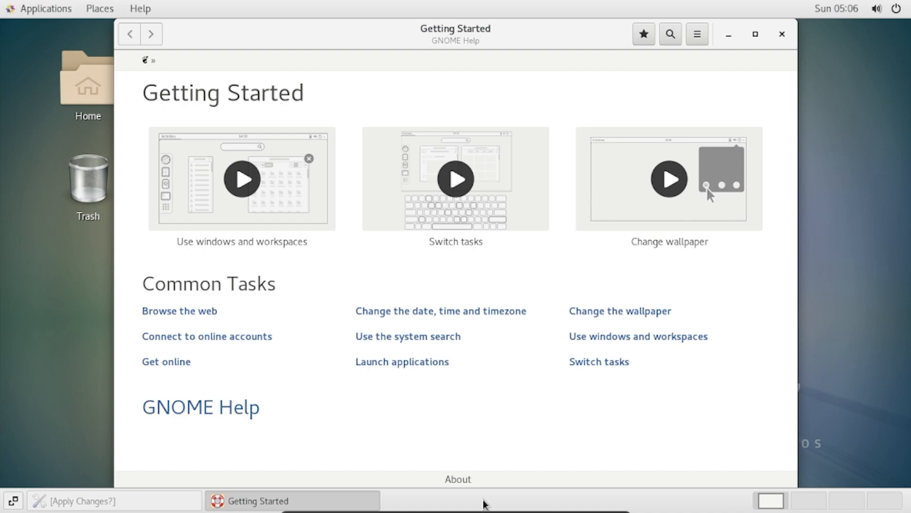
# - Close Getting Started and show the Accessories apps, including Tweaks, in the Applications menu
pyautogui.click(782, 35)
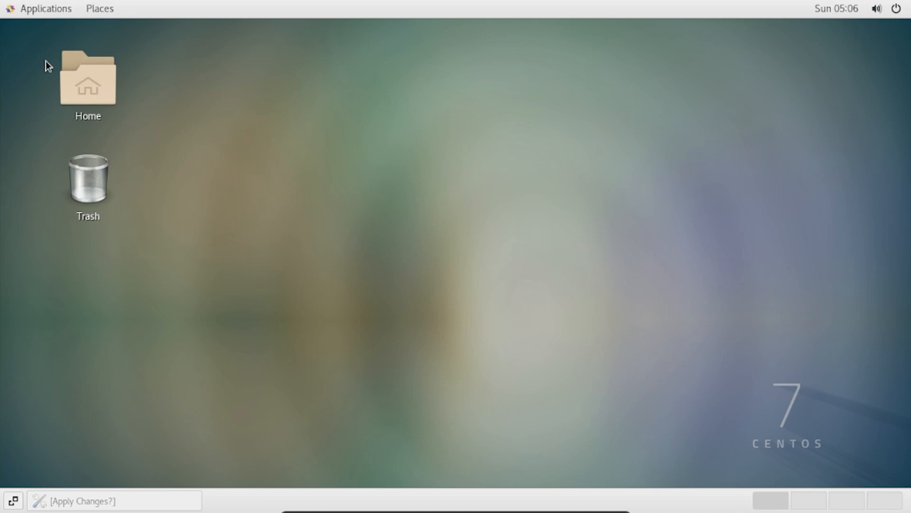
pyautogui.click(38, 11)
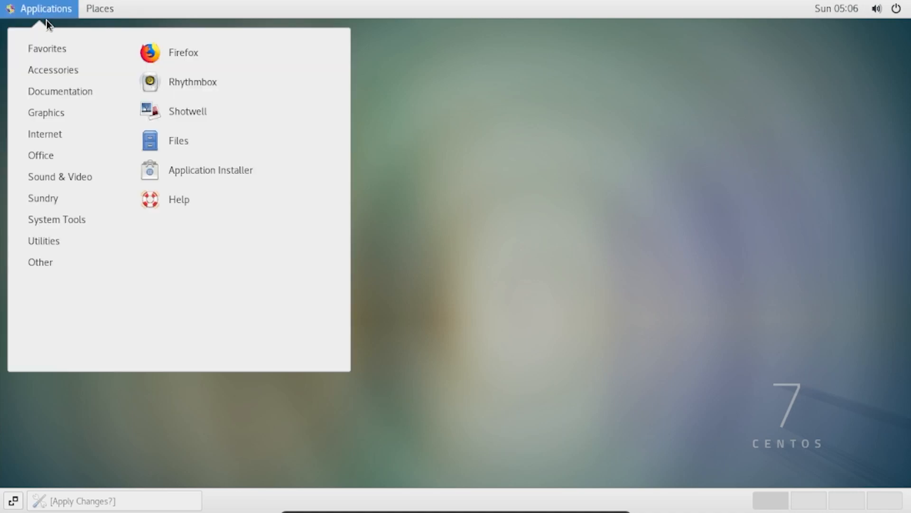
pyautogui.moveTo(57, 73)
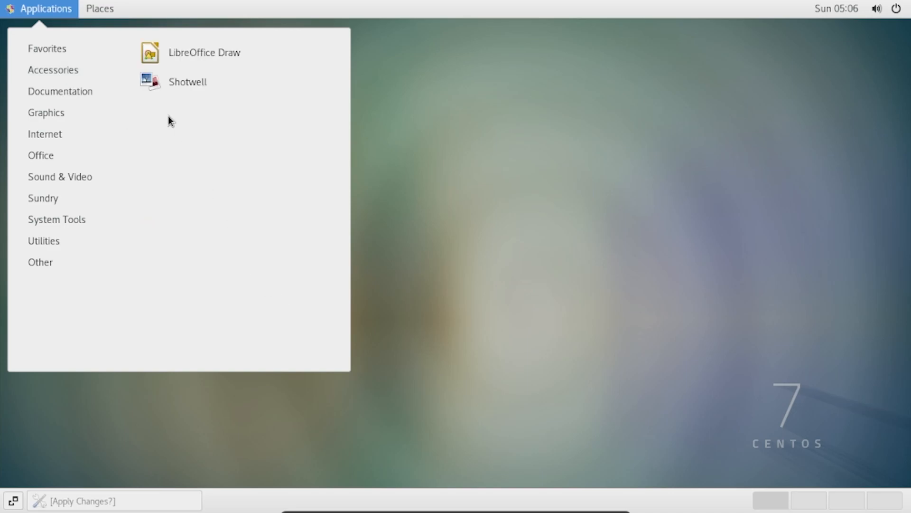
pyautogui.moveTo(96, 67)
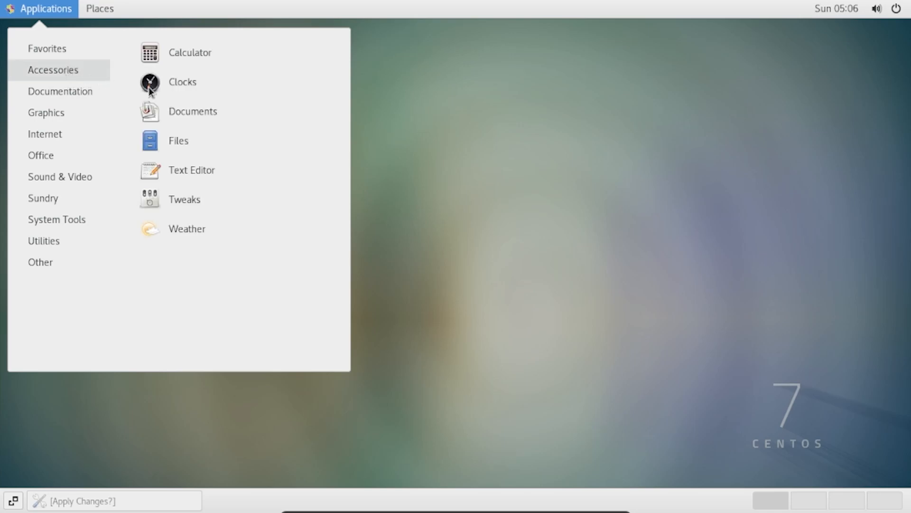
# - Launch Tweaks and review Extensions, Fonts, Keyboard & Mouse, Power, Sound, Startup Applications and Top Bar
pyautogui.click(220, 198)
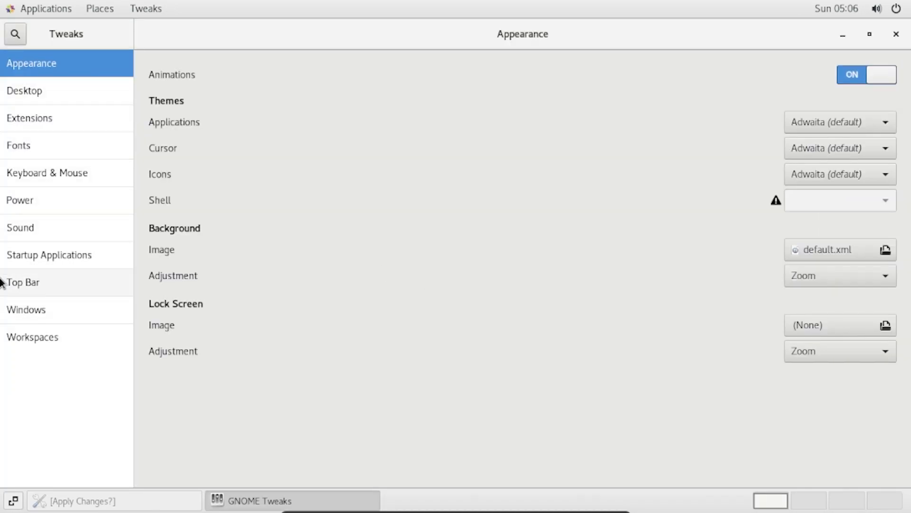
pyautogui.click(41, 117)
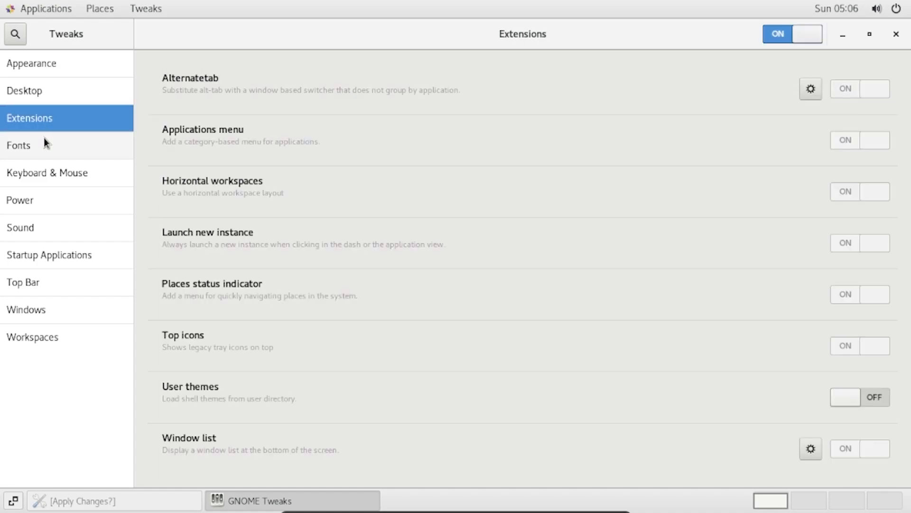
pyautogui.click(44, 144)
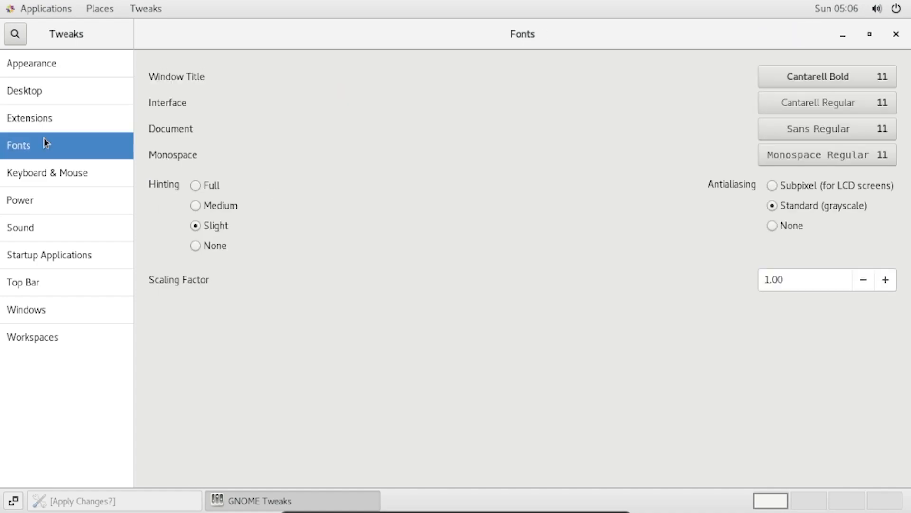
pyautogui.click(51, 165)
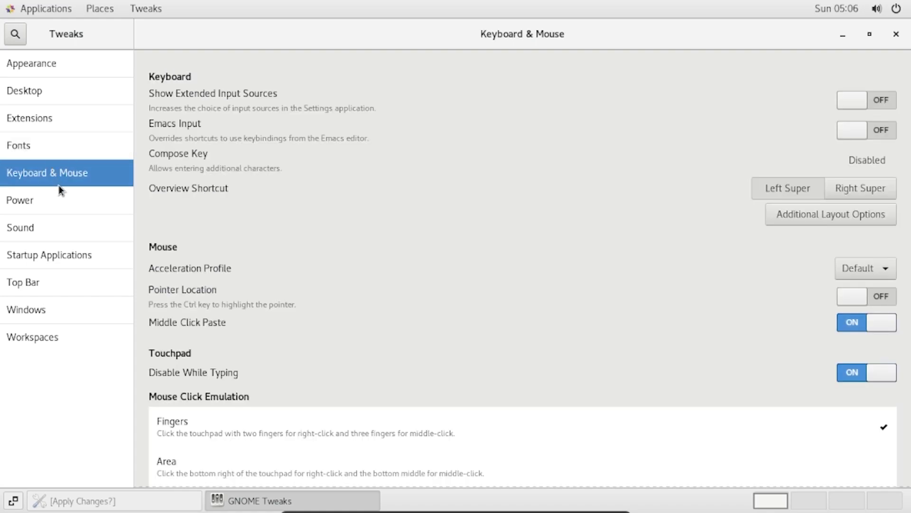
pyautogui.click(62, 204)
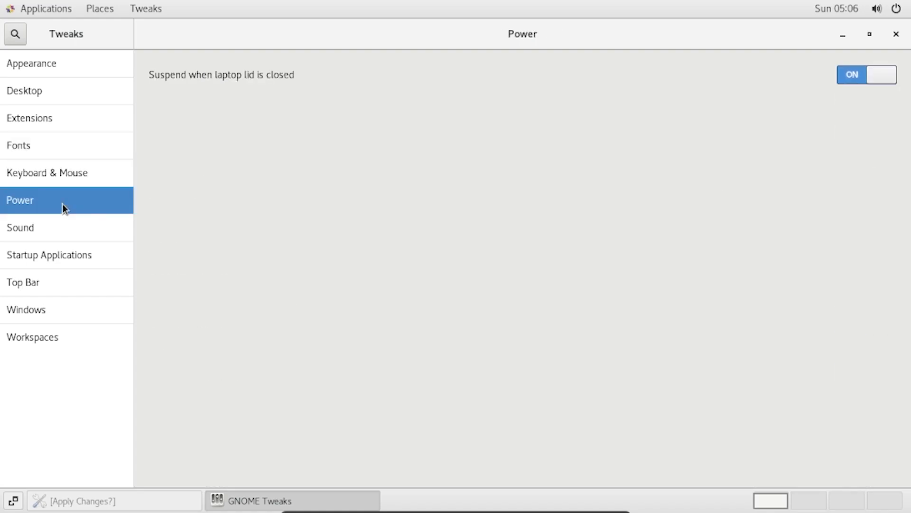
pyautogui.click(70, 229)
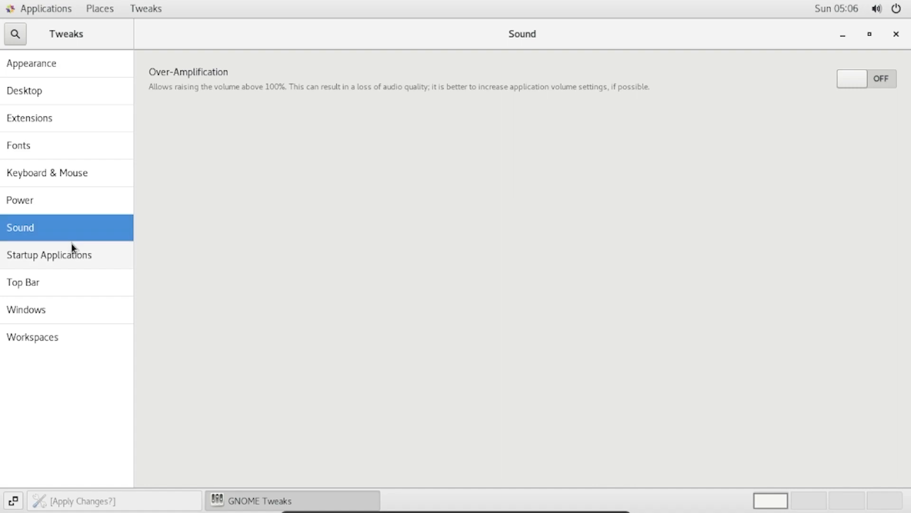
pyautogui.click(77, 255)
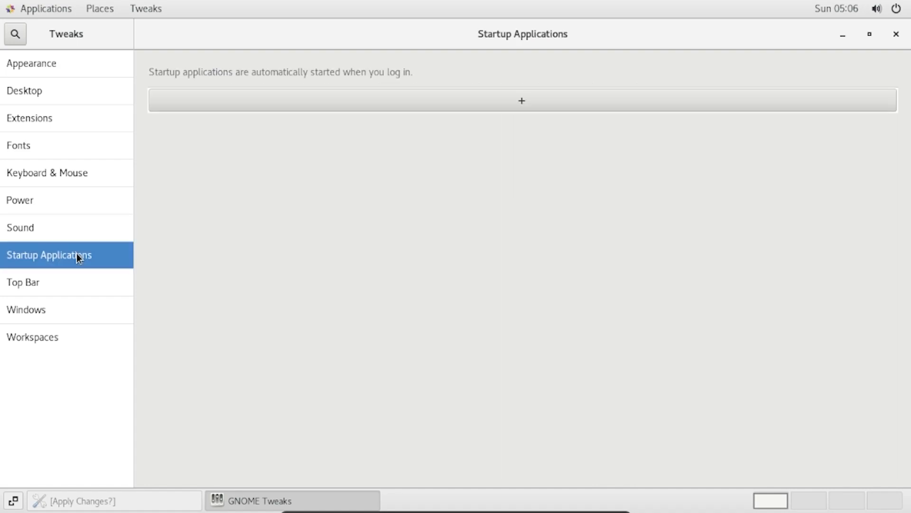
pyautogui.click(84, 278)
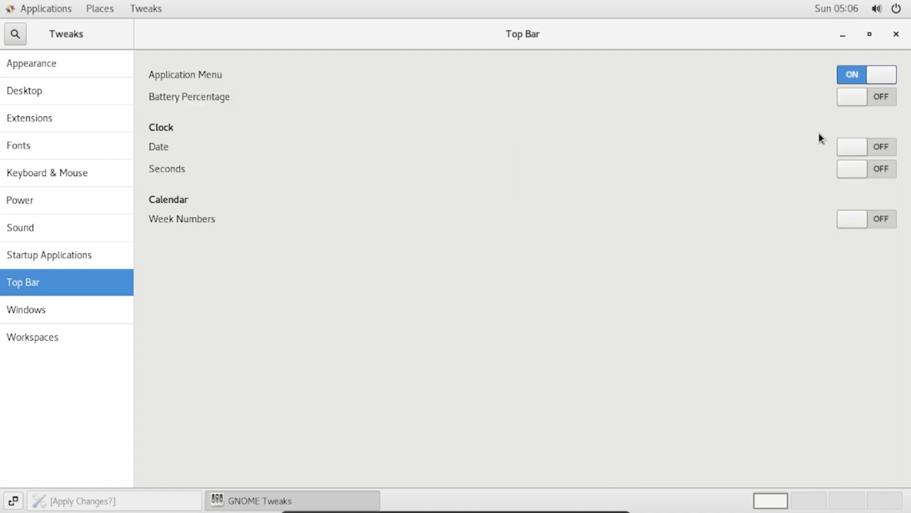
# - Turn on Battery Percentage, clock Date and Seconds, and calendar Week Numbers in the Top Bar
pyautogui.click(857, 102)
pyautogui.click(854, 140)
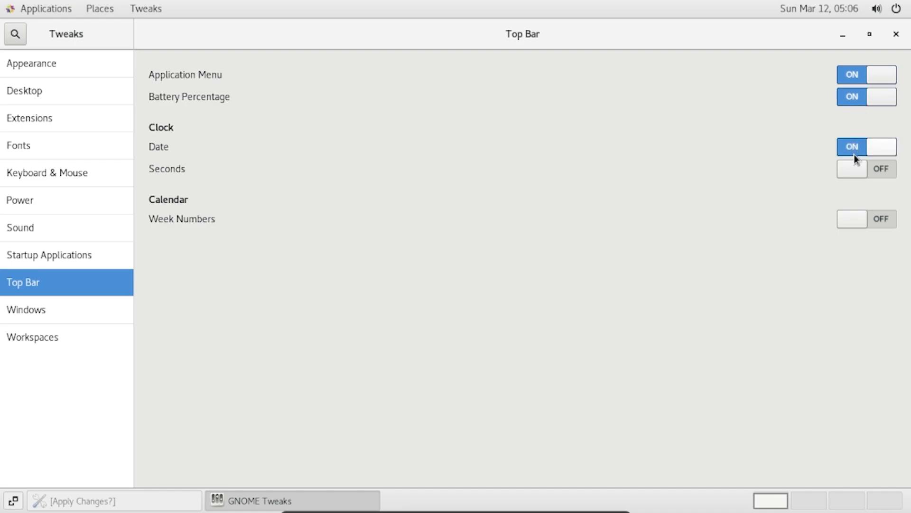
pyautogui.click(857, 171)
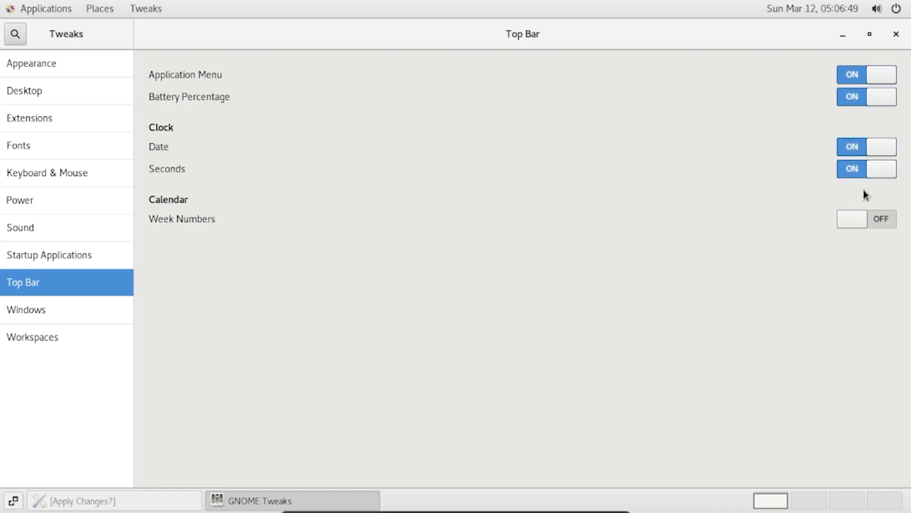
pyautogui.click(863, 223)
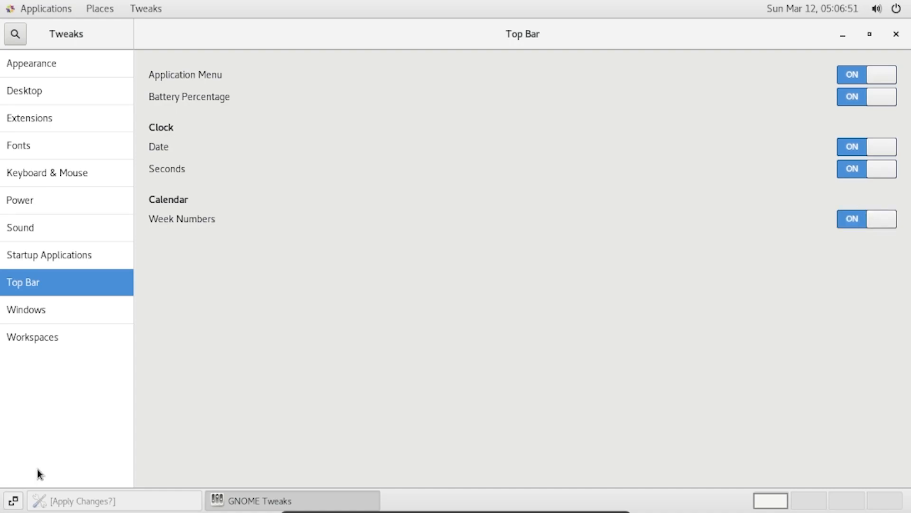
# - Remove the Maximize button from window title bars in the Windows settings
pyautogui.click(68, 337)
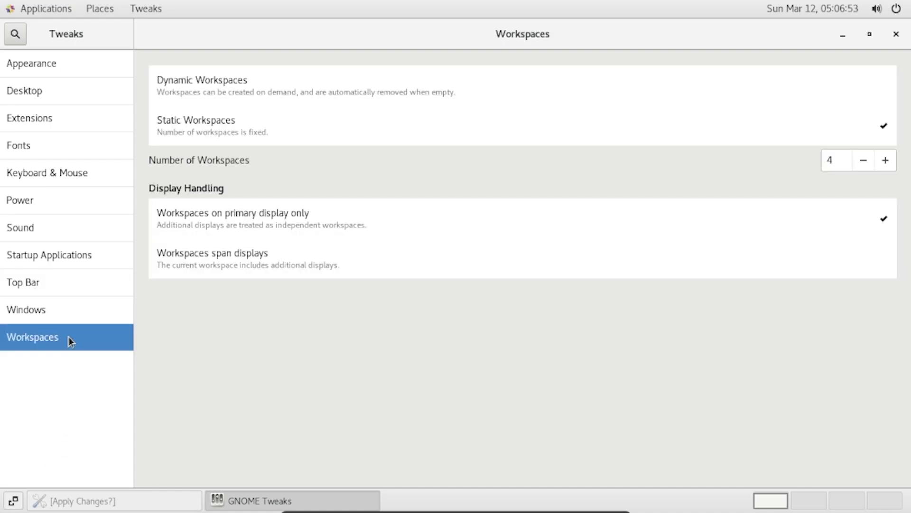
pyautogui.click(54, 315)
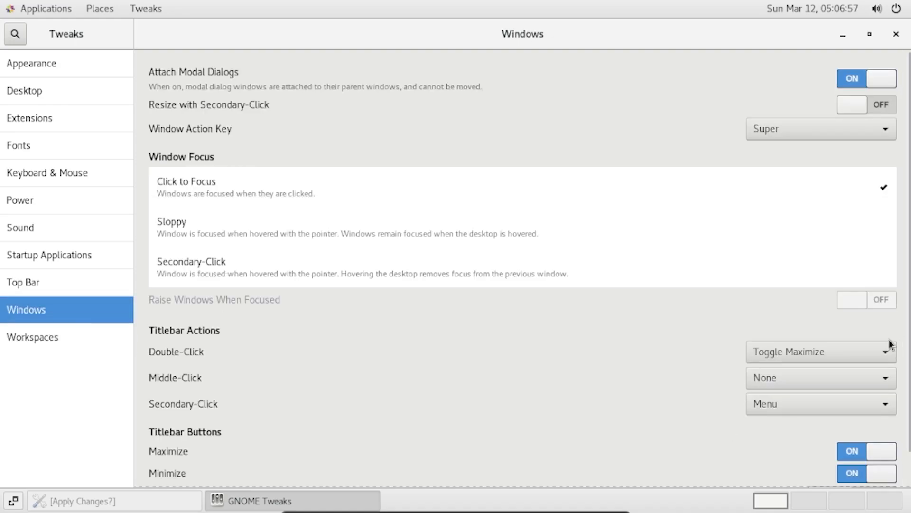
pyautogui.scroll(-1, 844, 452)
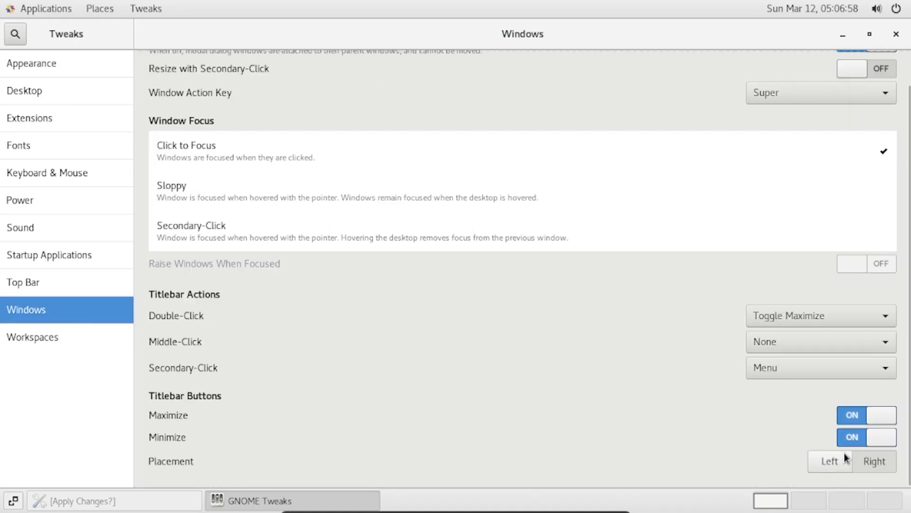
pyautogui.click(878, 420)
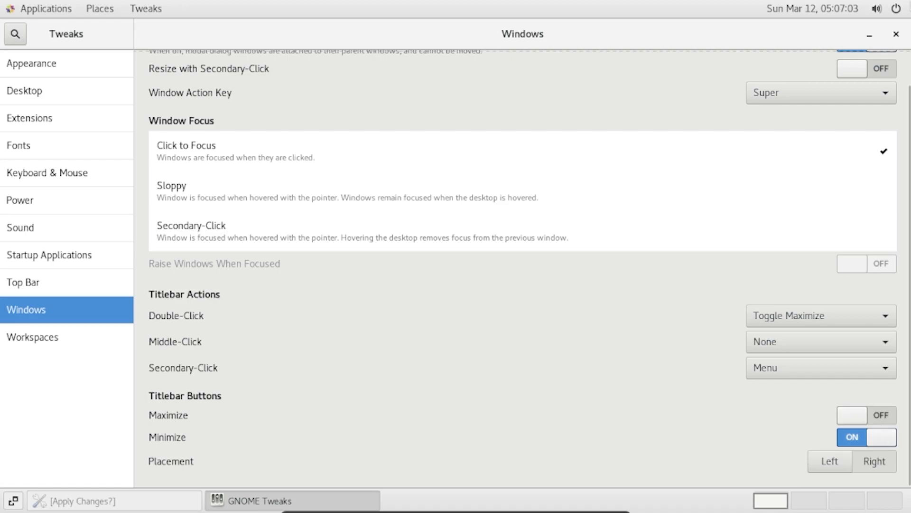